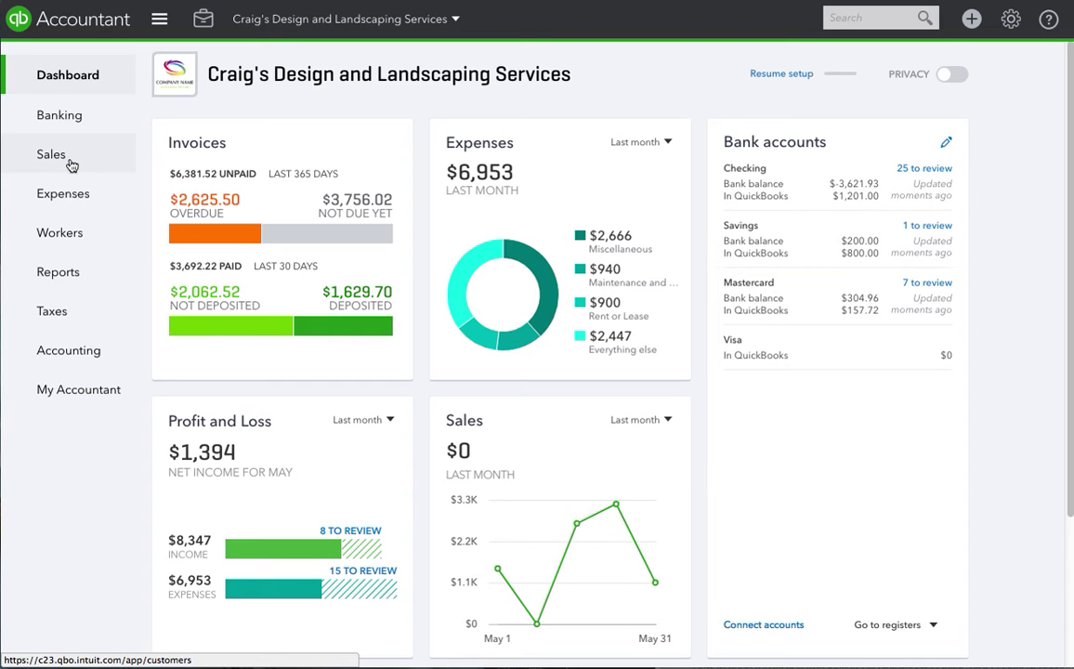
{"action": "left_click", "coordinate": [77, 200]}
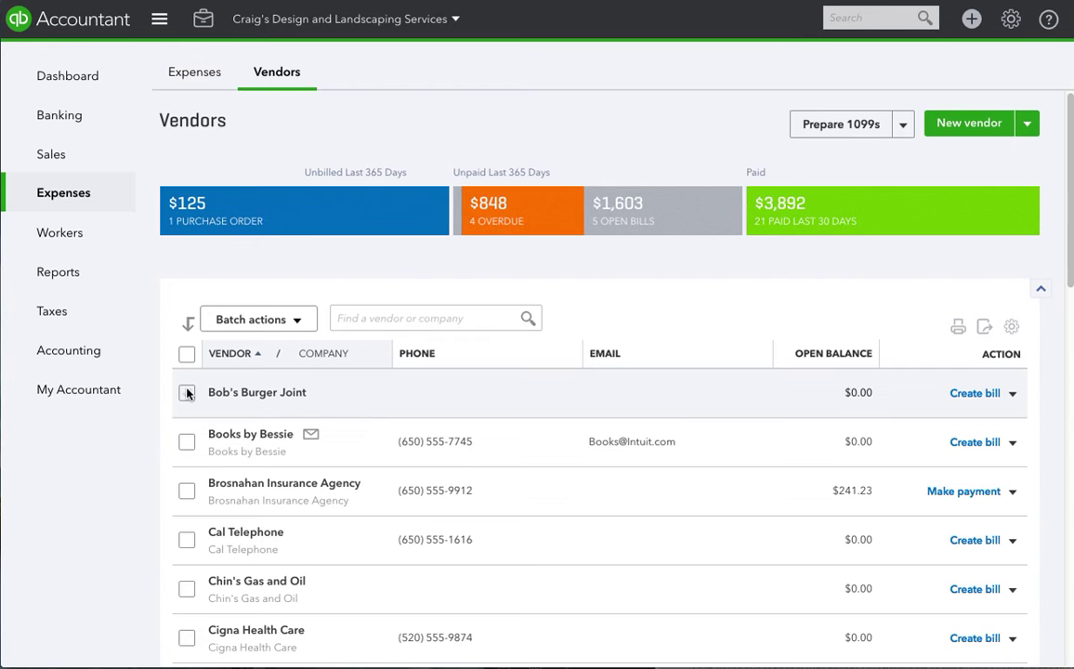
{"action": "left_click", "coordinate": [198, 74]}
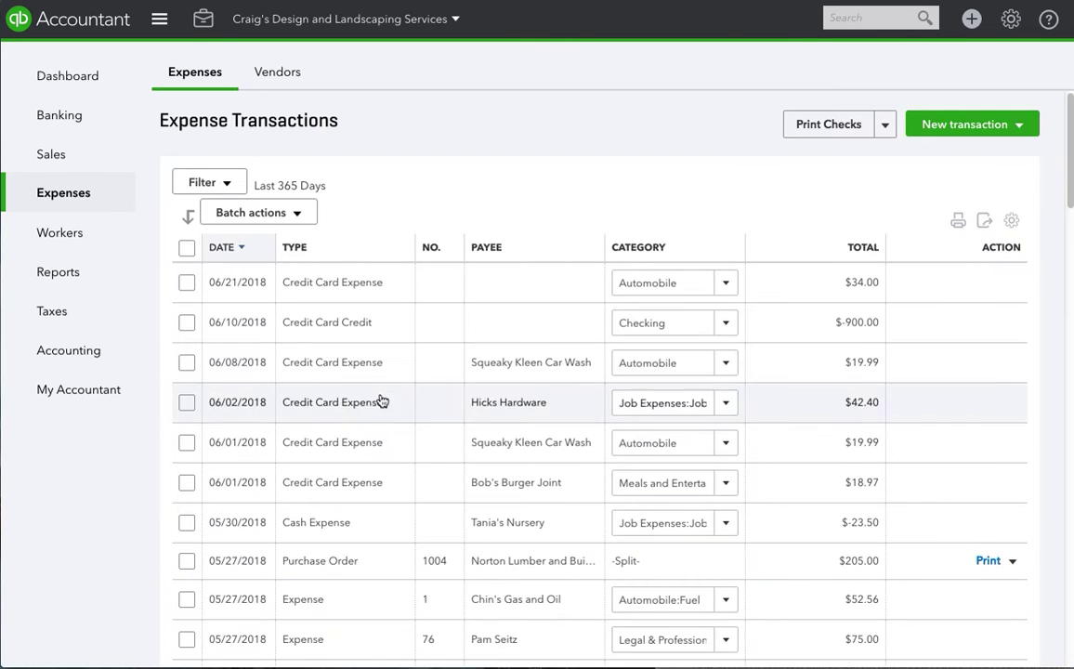
{"action": "scroll", "coordinate": [352, 543], "scroll_direction": "down", "scroll_amount": 1}
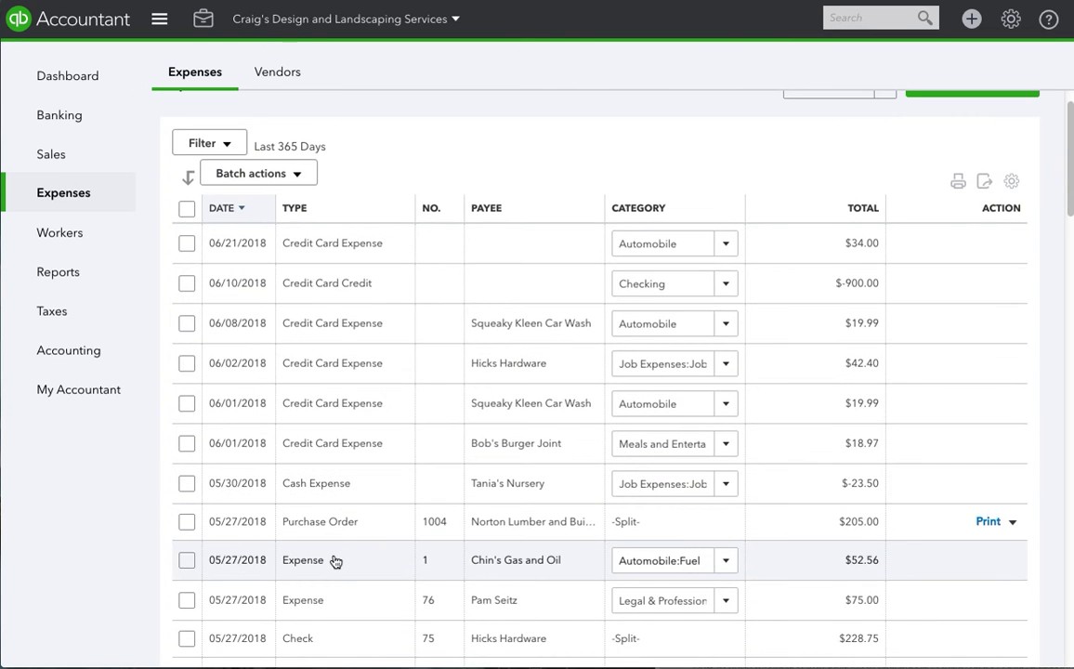
{"action": "scroll", "coordinate": [335, 563], "scroll_direction": "down", "scroll_amount": 1}
{"action": "scroll", "coordinate": [331, 578], "scroll_direction": "up", "scroll_amount": 1}
{"action": "scroll", "coordinate": [332, 579], "scroll_direction": "up", "scroll_amount": 1}
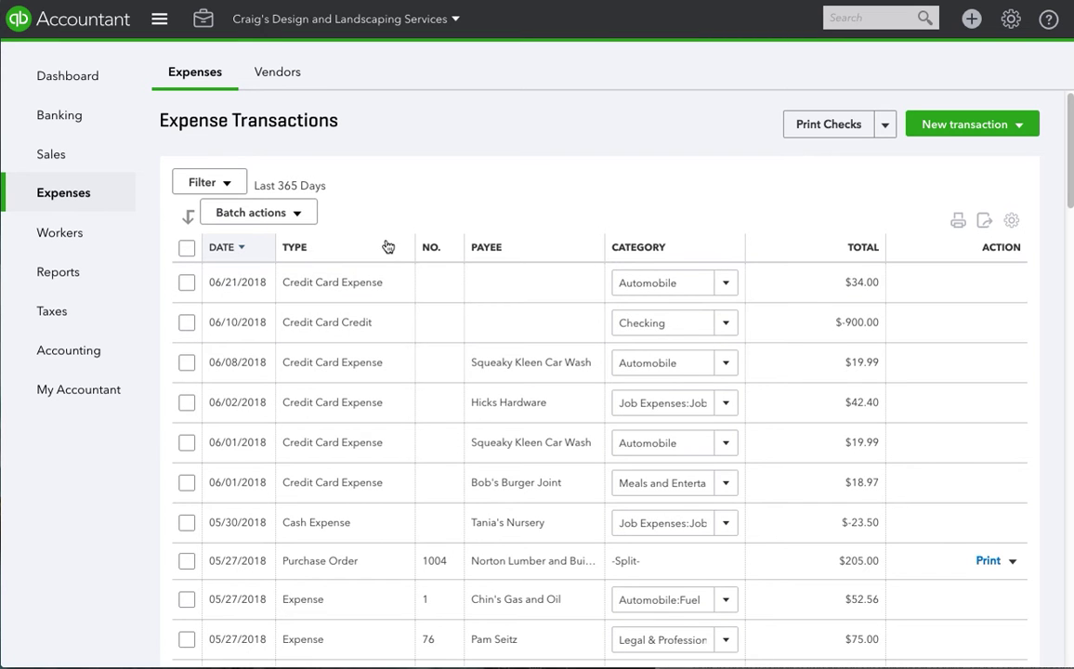
{"action": "left_click", "coordinate": [324, 250]}
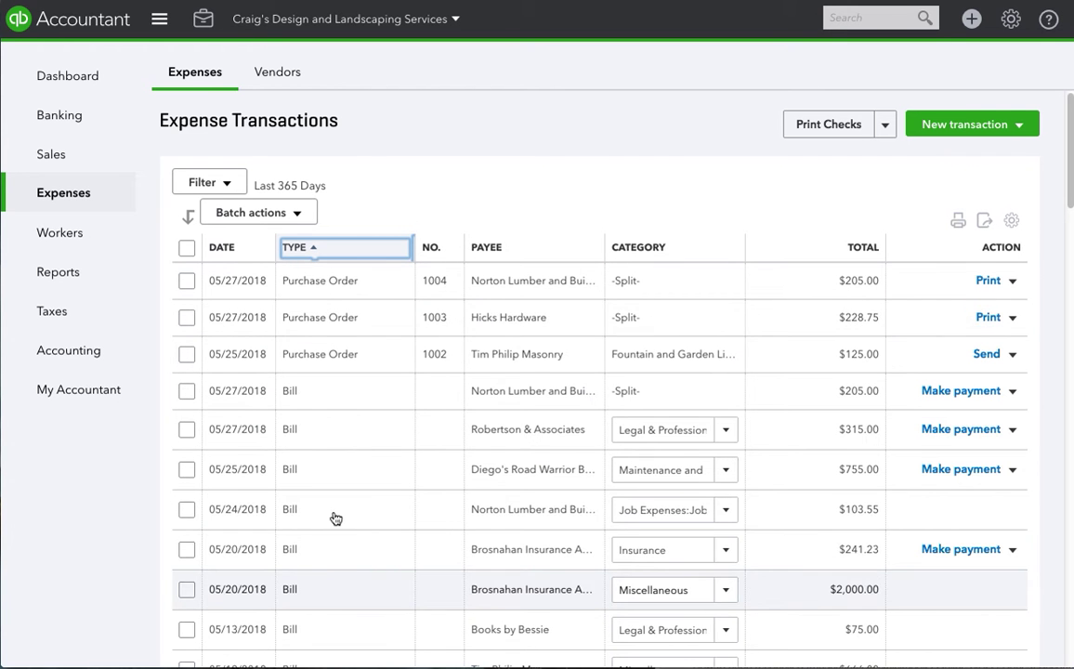
{"action": "left_click", "coordinate": [493, 246]}
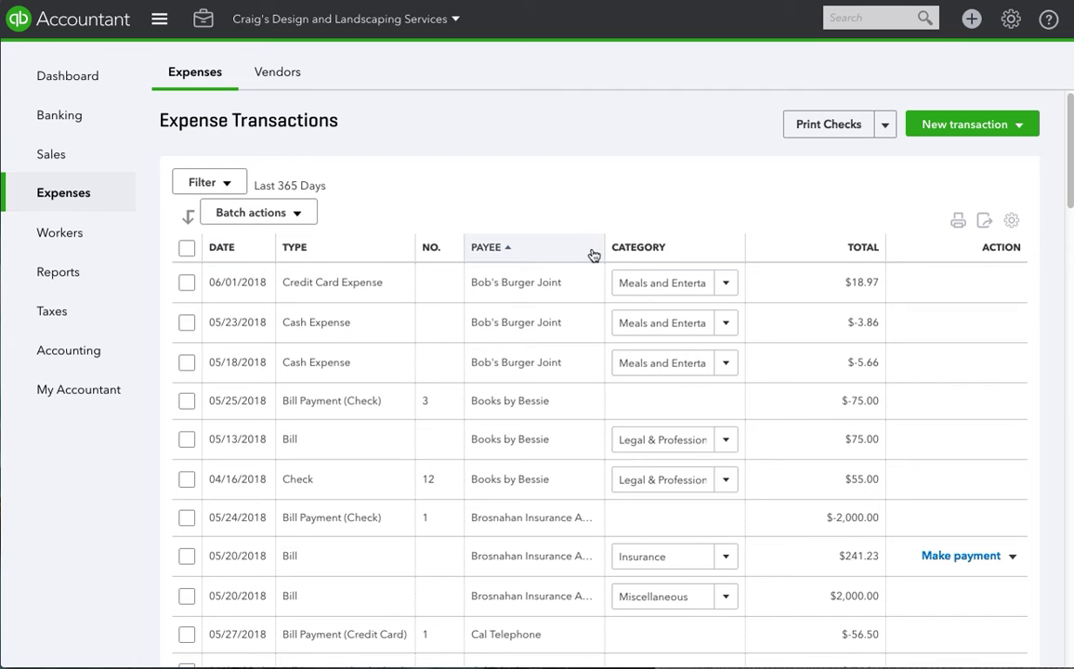
{"action": "left_click", "coordinate": [288, 74]}
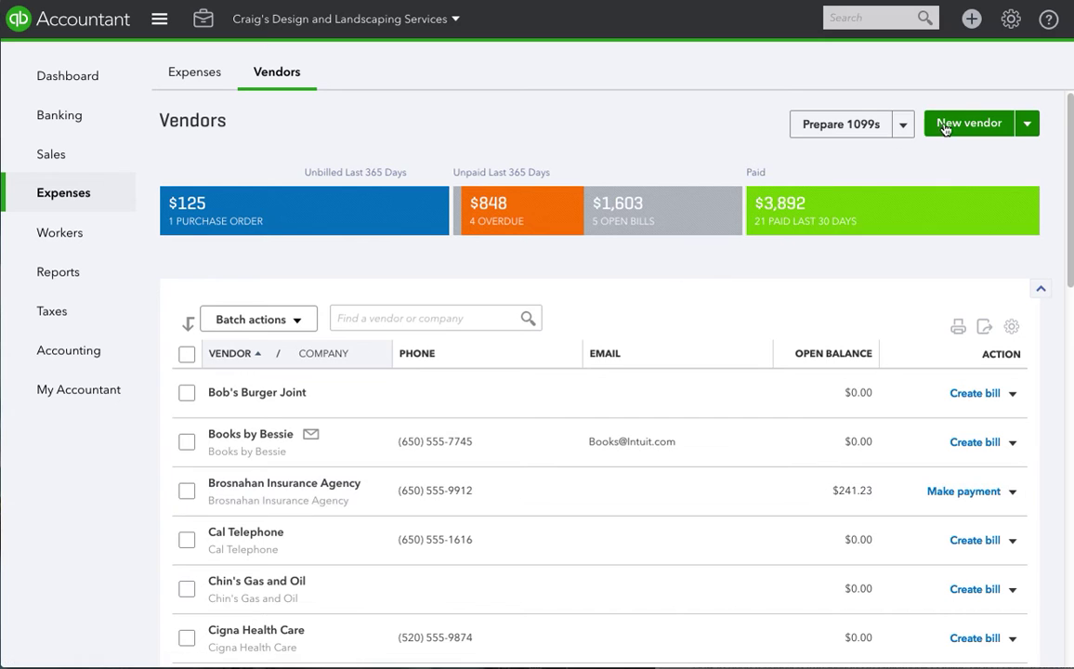
Start a new vendor and enter the contact's first name and e-mail address
{"action": "left_click", "coordinate": [951, 130]}
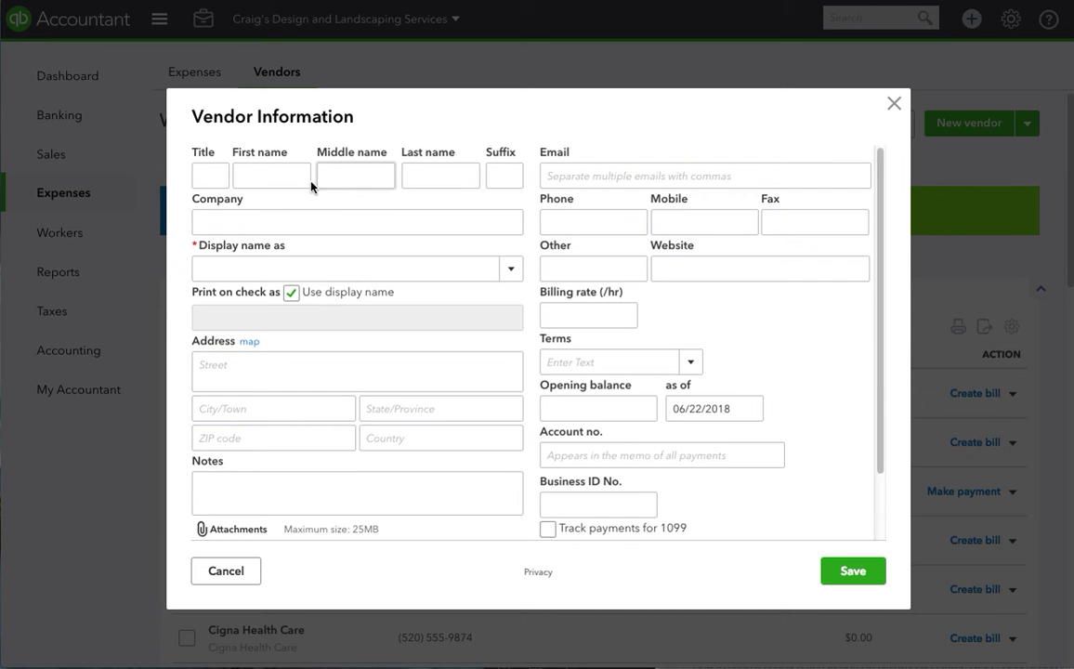
{"action": "left_click", "coordinate": [284, 176]}
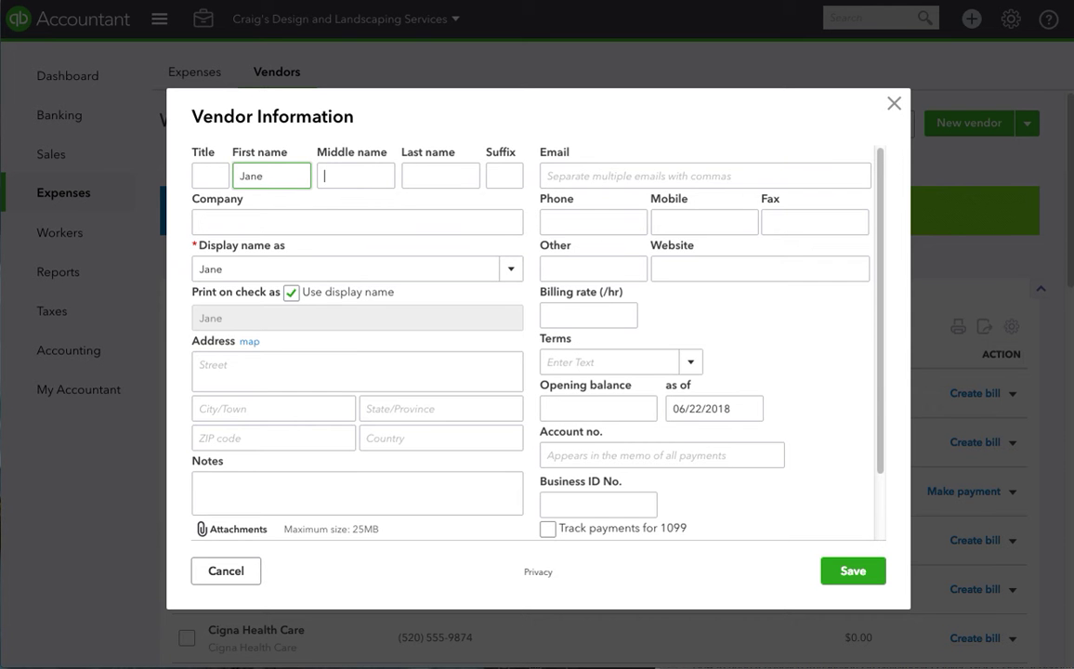
{"action": "key", "text": "Tab"}
{"action": "key", "text": "Tab"}
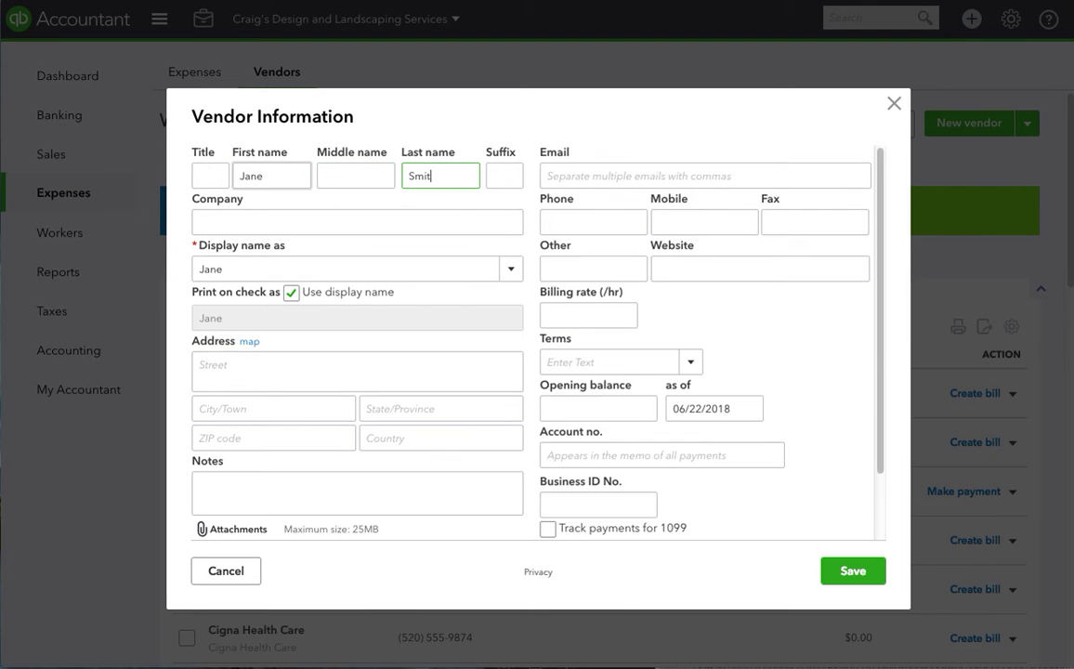
{"action": "key", "text": "Tab"}
{"action": "key", "text": "Tab"}
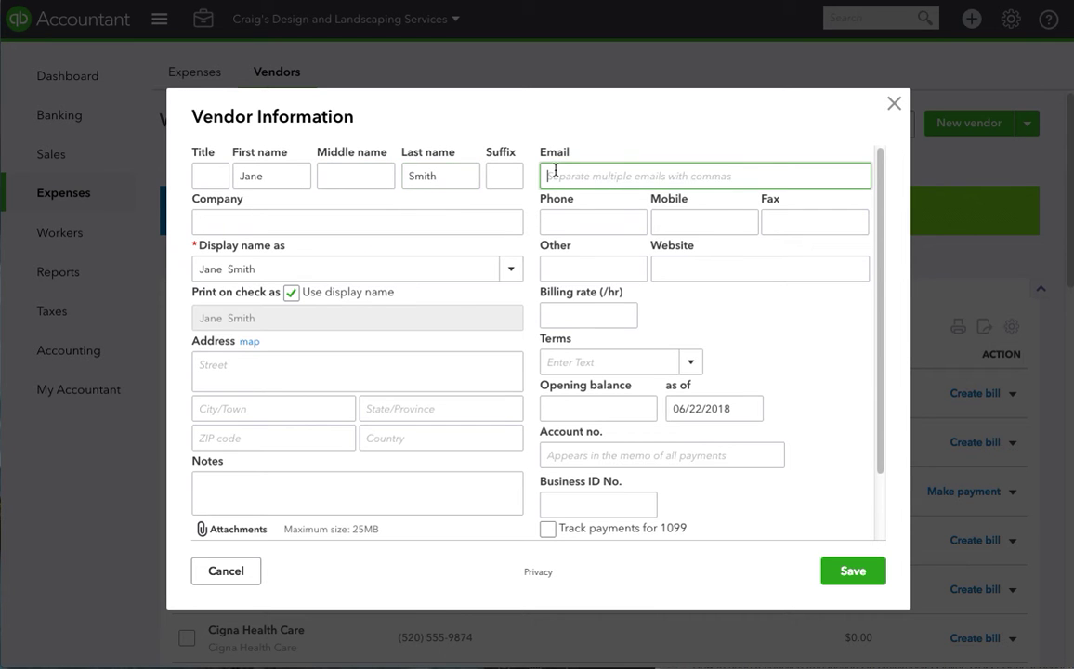
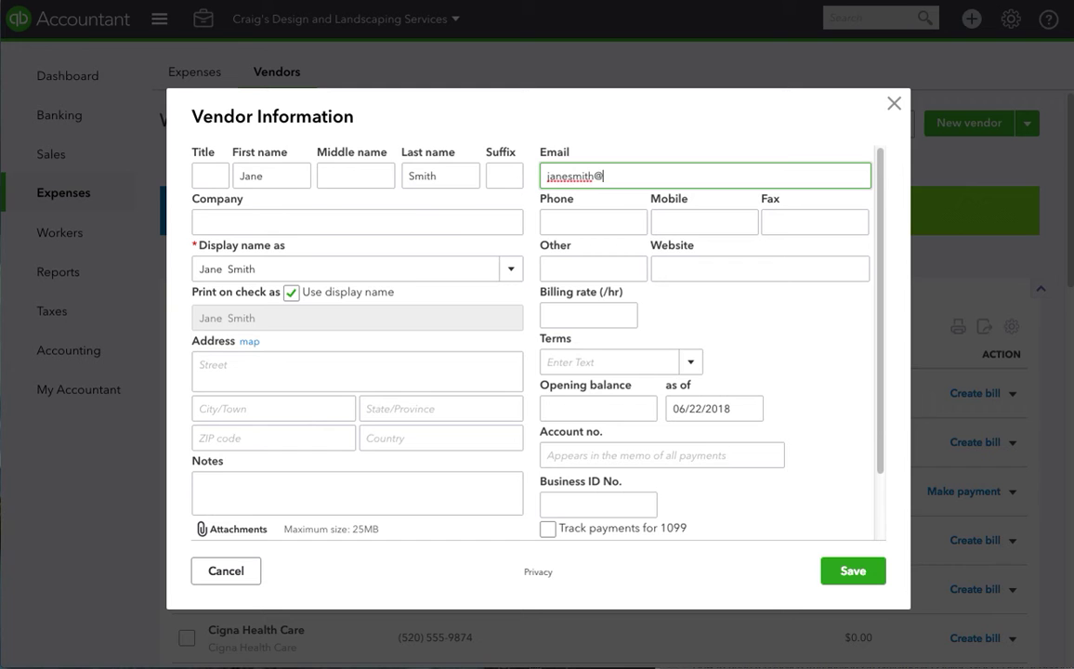
{"action": "key", "text": "Tab"}
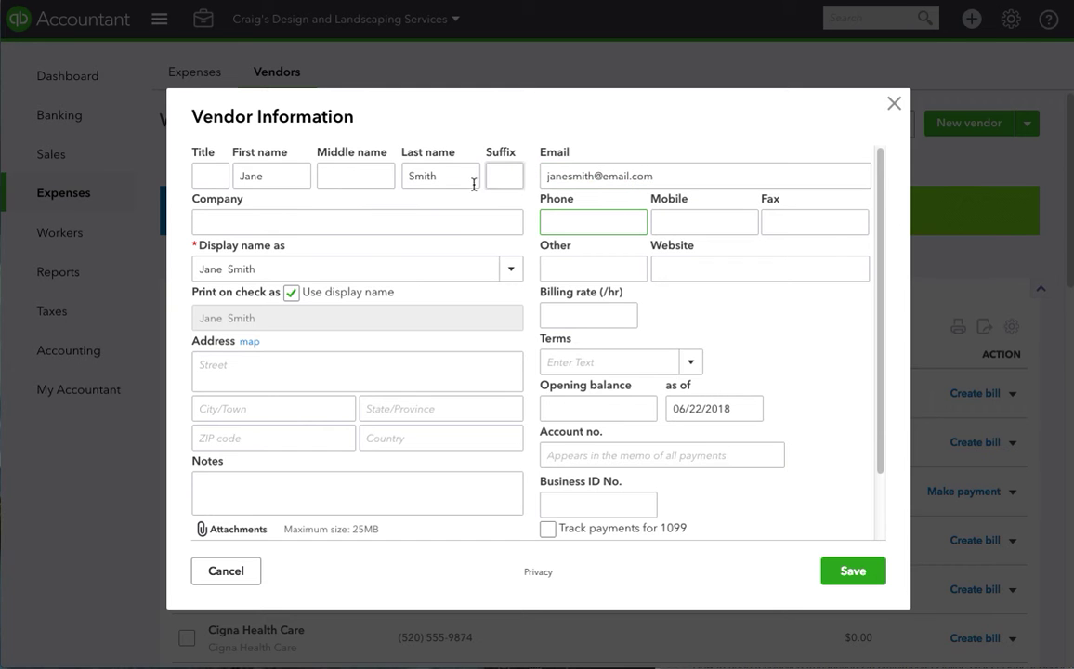
Enter the company name and reuse it as the vendor's display name
{"action": "left_click", "coordinate": [450, 223]}
{"action": "type", "text": "Jane Smith "}
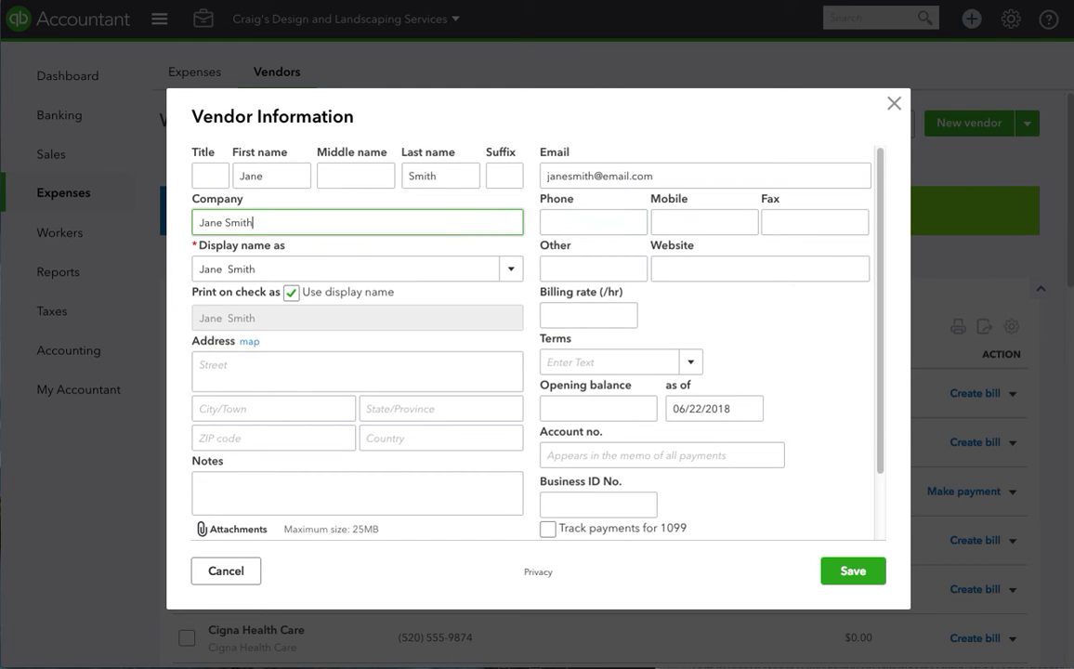
{"action": "type", "text": "Design, LLC"}
{"action": "key", "text": "ctrl+a"}
{"action": "key", "text": "ctrl+c"}
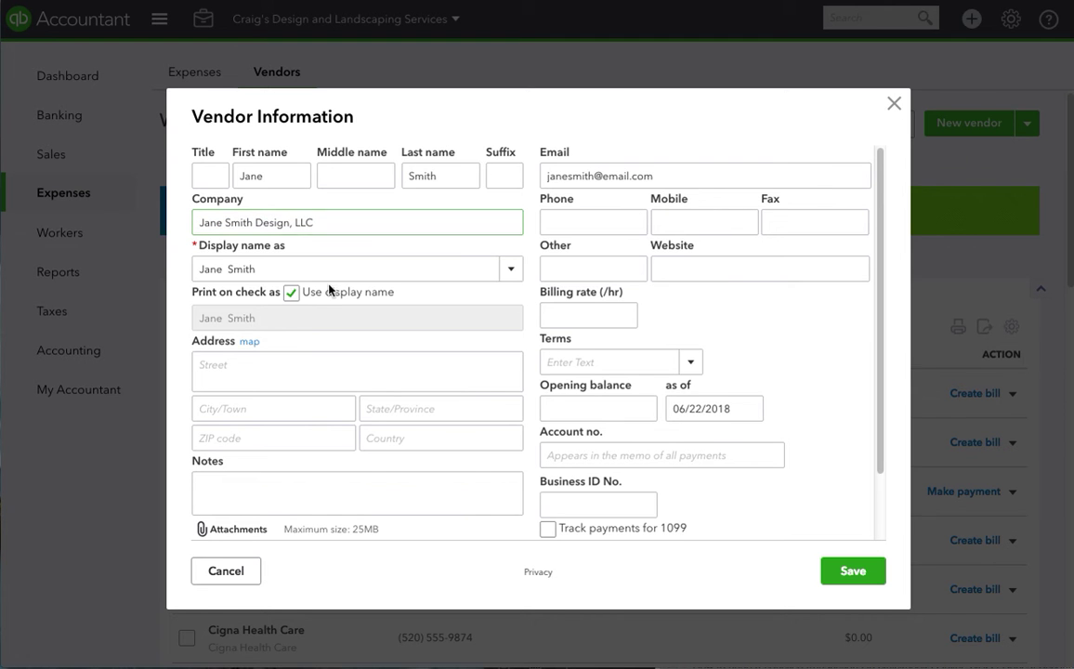
{"action": "left_click", "coordinate": [317, 268]}
{"action": "key", "text": "ctrl+v"}
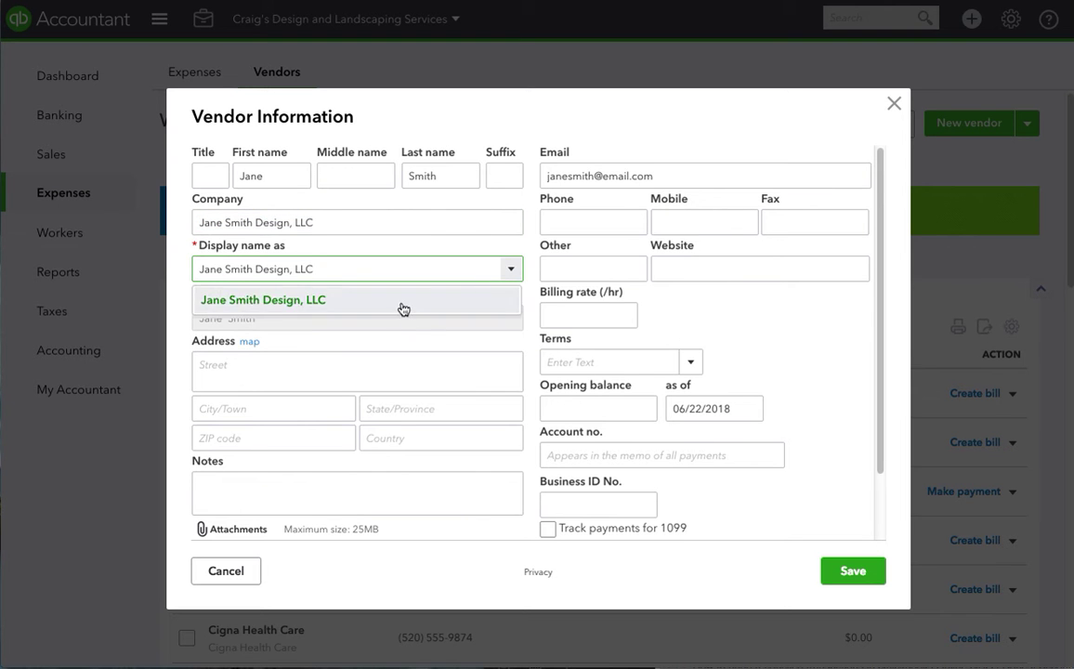
{"action": "left_click", "coordinate": [403, 305]}
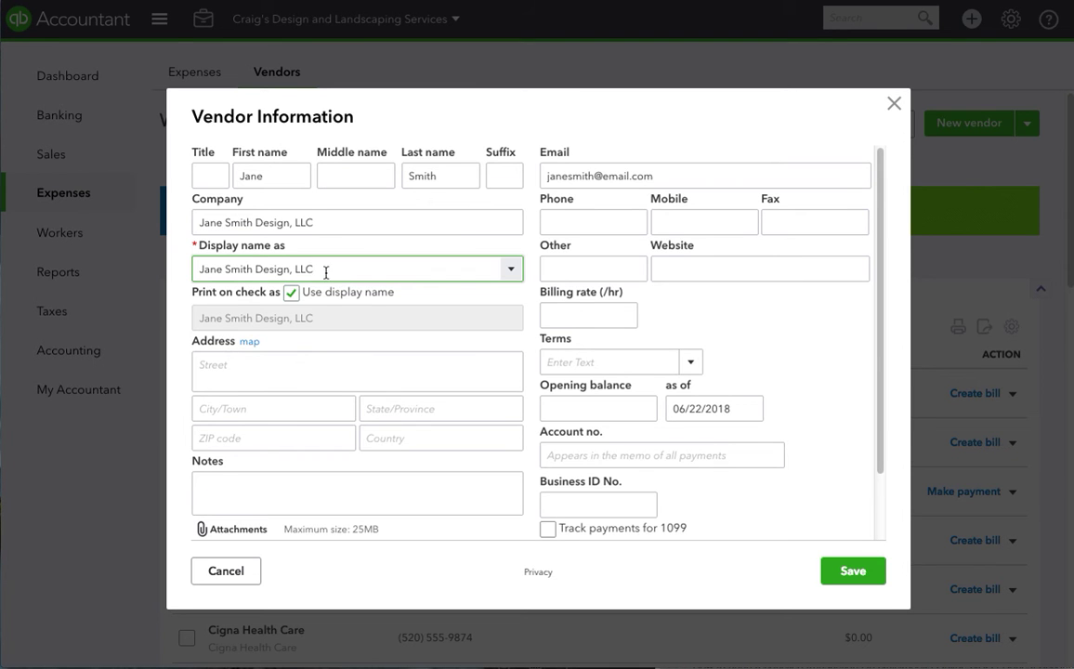
{"action": "left_click_drag", "start_coordinate": [326, 270], "coordinate": [204, 268]}
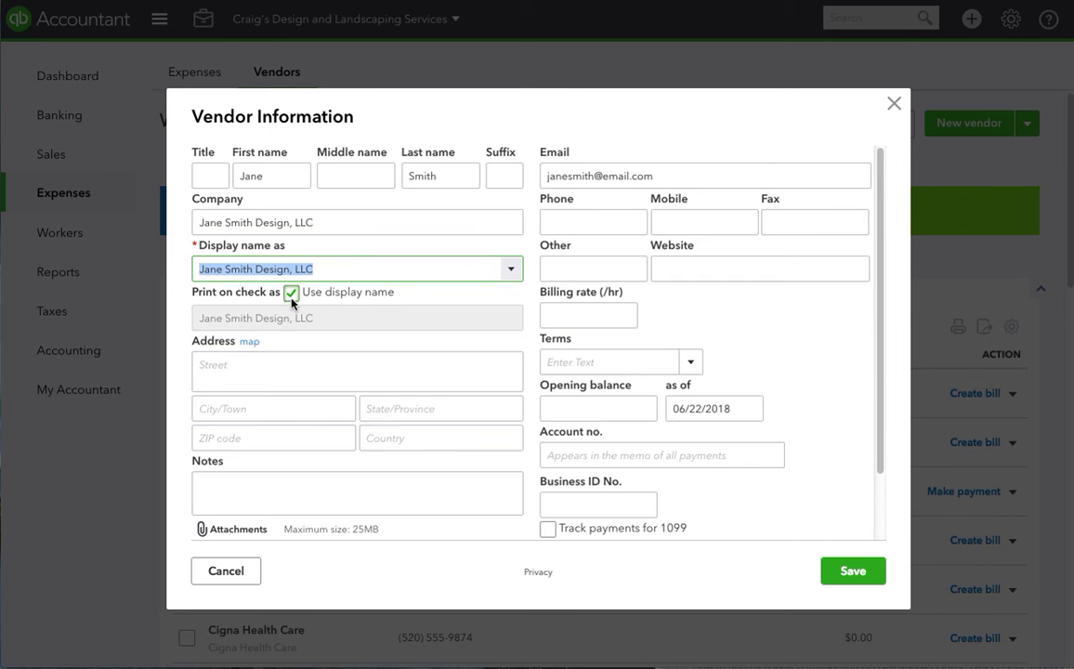
Fill in the vendor's mailing address: street, city, state, ZIP code and country
{"action": "left_click", "coordinate": [275, 367]}
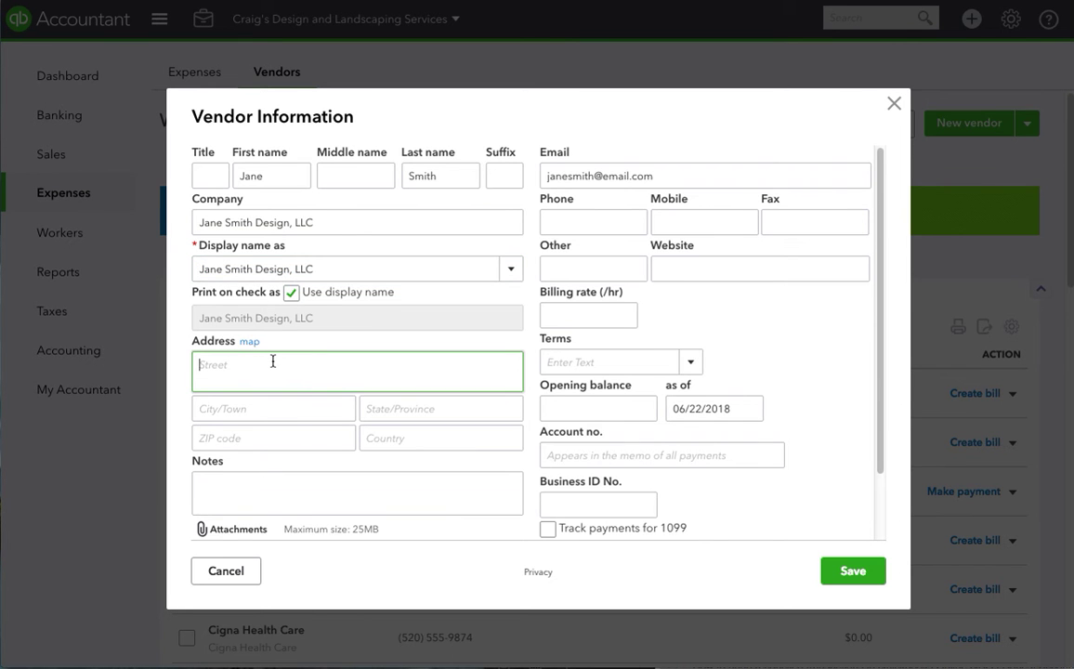
{"action": "type", "text": "123 Main Street"}
{"action": "left_click", "coordinate": [288, 404]}
{"action": "type", "text": "Van"}
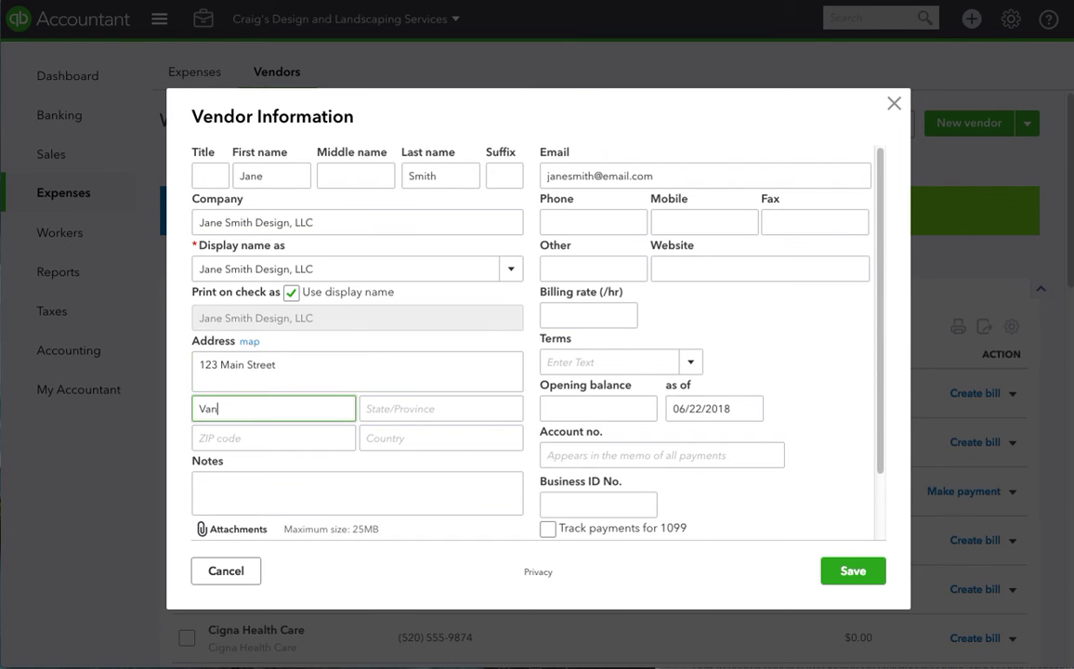
{"action": "key", "text": "BackSpace"}
{"action": "key", "text": "BackSpace"}
{"action": "type", "text": "Sherman Oak"}
{"action": "left_click", "coordinate": [441, 409]}
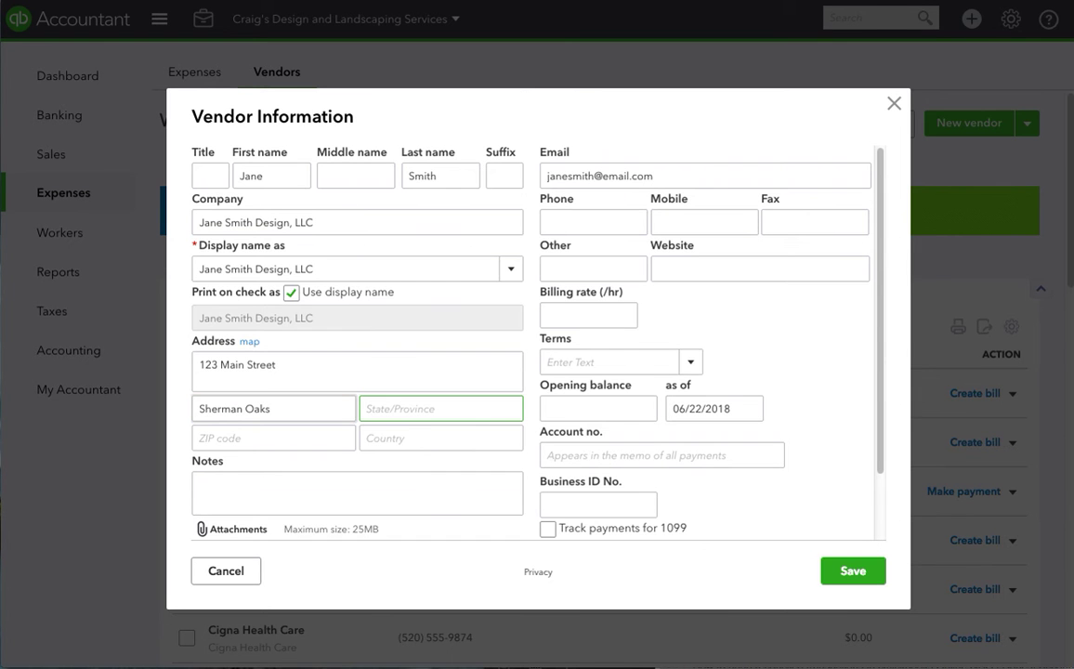
{"action": "type", "text": "CA"}
{"action": "key", "text": "Tab"}
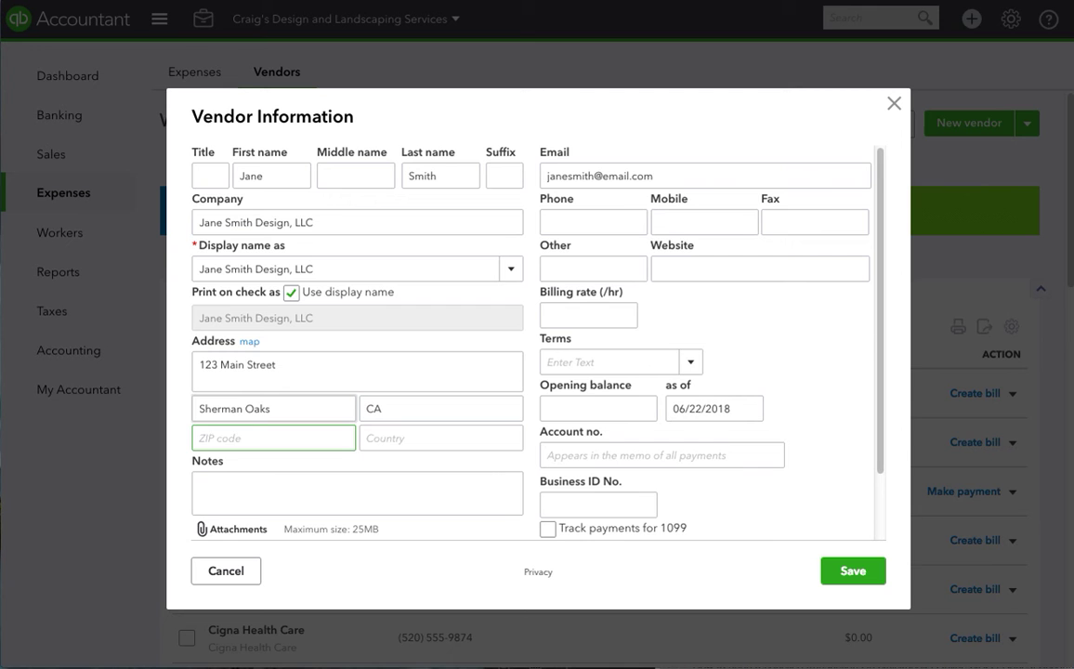
{"action": "type", "text": "91411"}
{"action": "key", "text": "Tab"}
{"action": "type", "text": "U"}
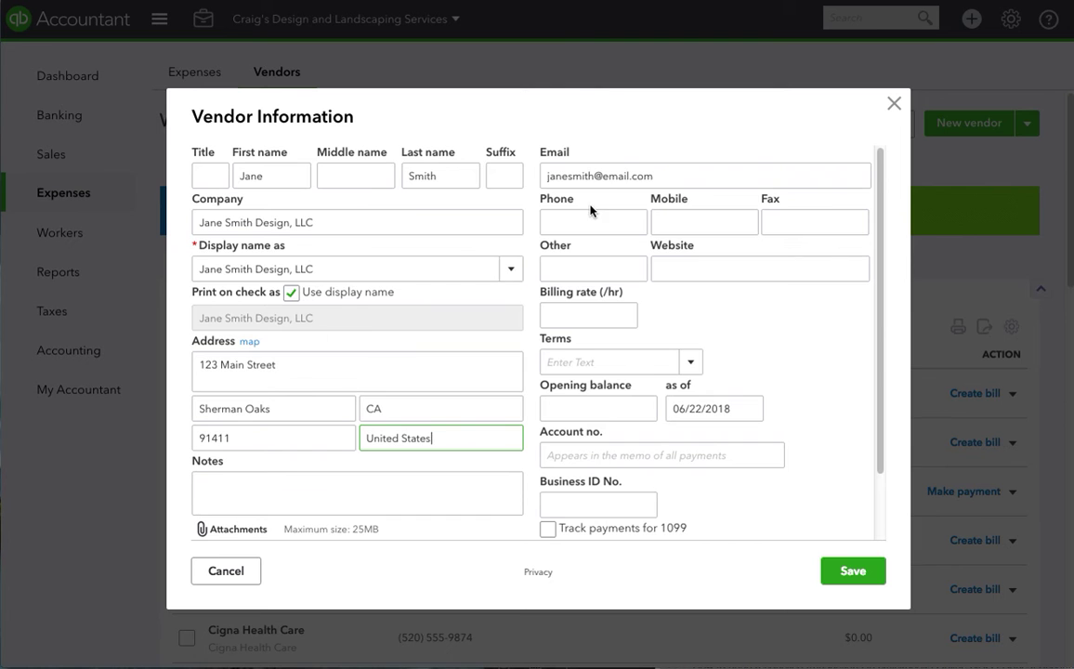
{"action": "left_click", "coordinate": [535, 191]}
{"action": "left_click", "coordinate": [686, 270]}
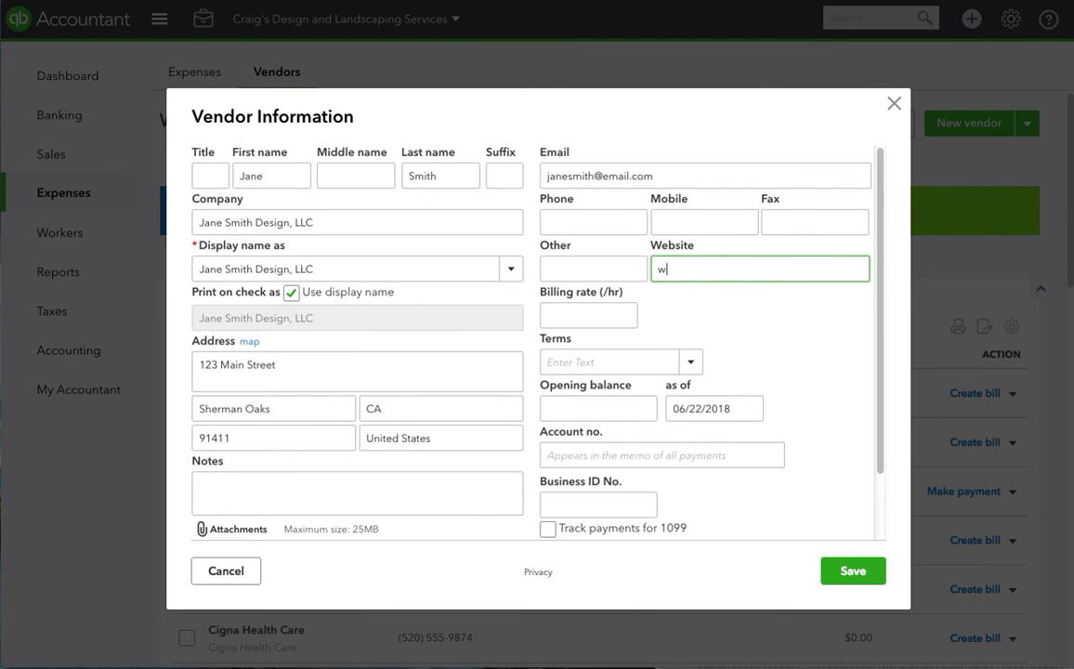
{"action": "type", "text": "www.website.com"}
{"action": "key", "text": "Tab"}
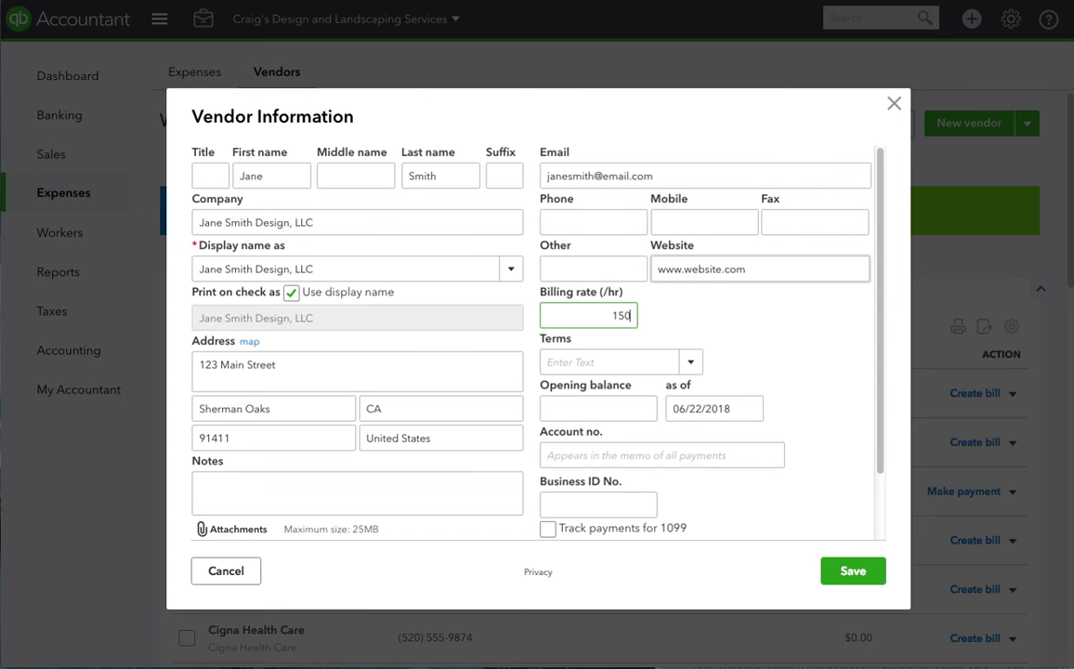
{"action": "type", "text": "150"}
{"action": "left_click", "coordinate": [650, 322]}
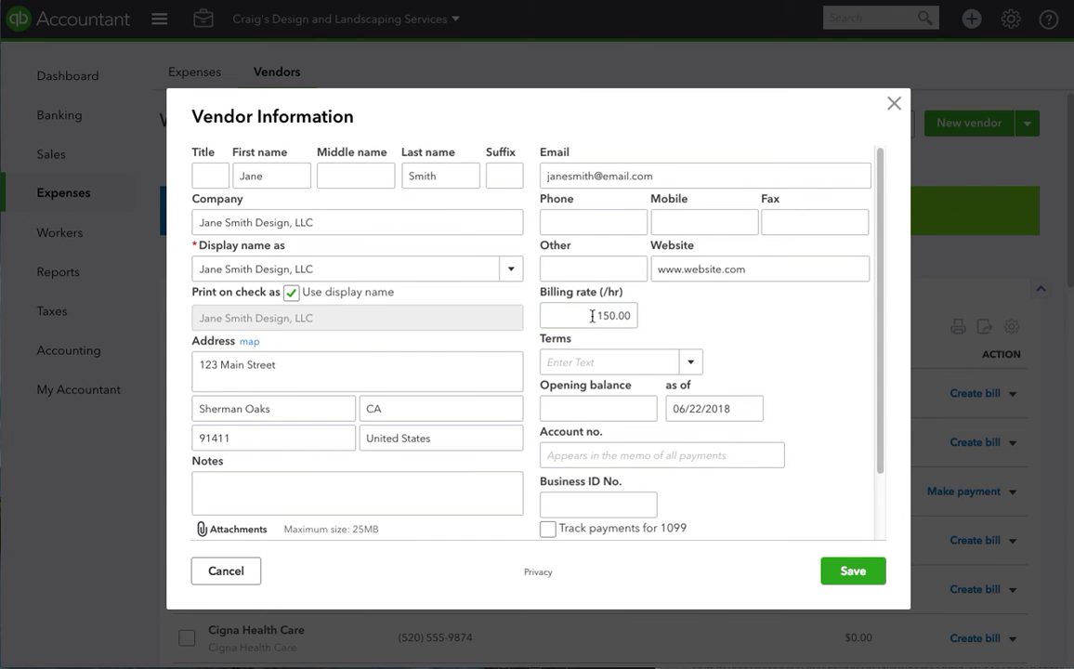
{"action": "left_click", "coordinate": [690, 365]}
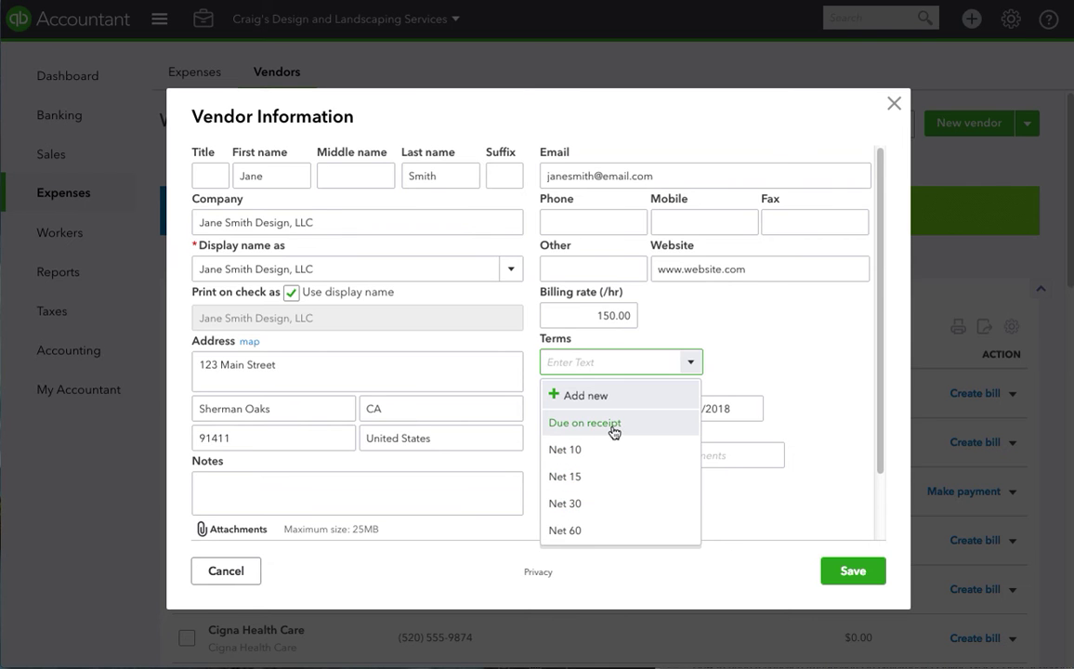
Choose Net 30 payment terms and enter the vendor's account number
{"action": "left_click", "coordinate": [598, 504]}
{"action": "left_click", "coordinate": [607, 415]}
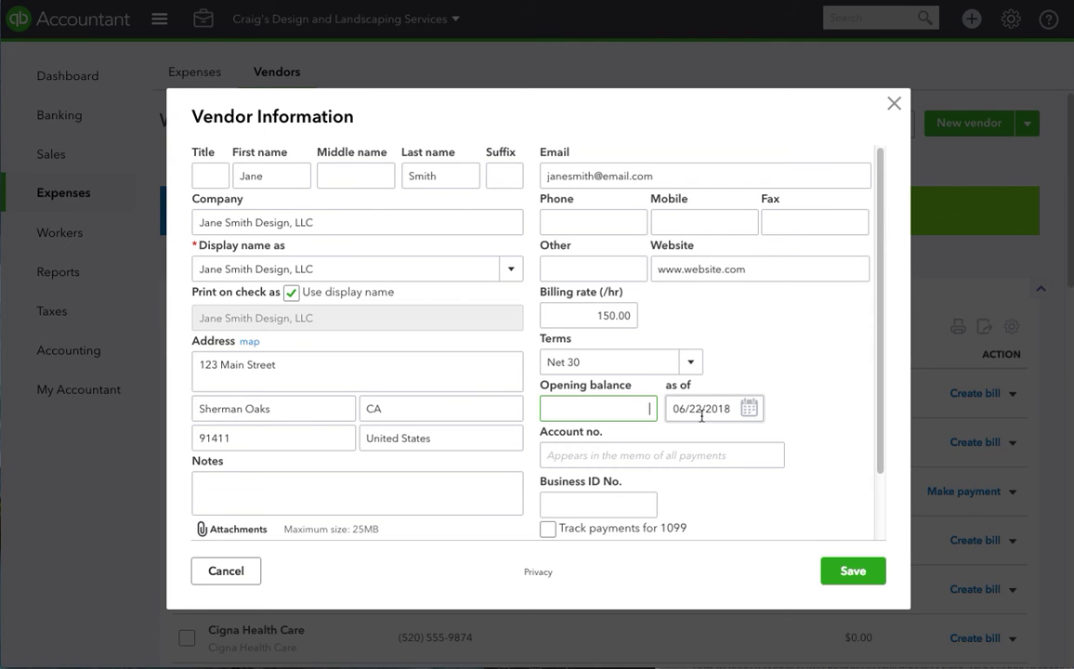
{"action": "left_click", "coordinate": [635, 454]}
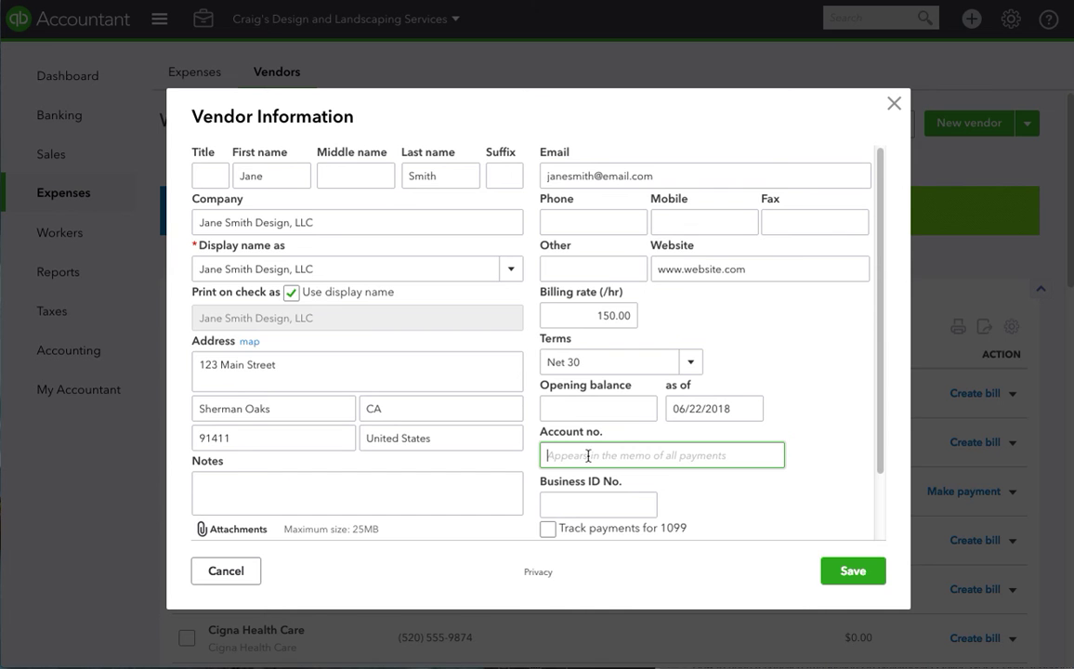
{"action": "type", "text": "1230Design"}
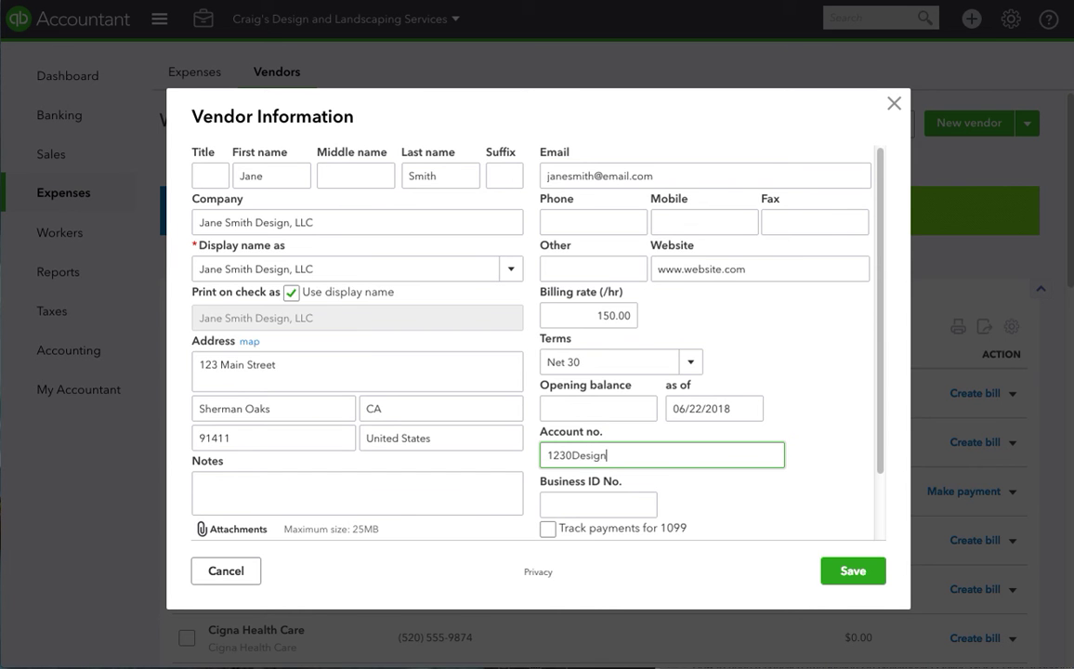
{"action": "scroll", "coordinate": [669, 483], "scroll_direction": "down", "scroll_amount": 2}
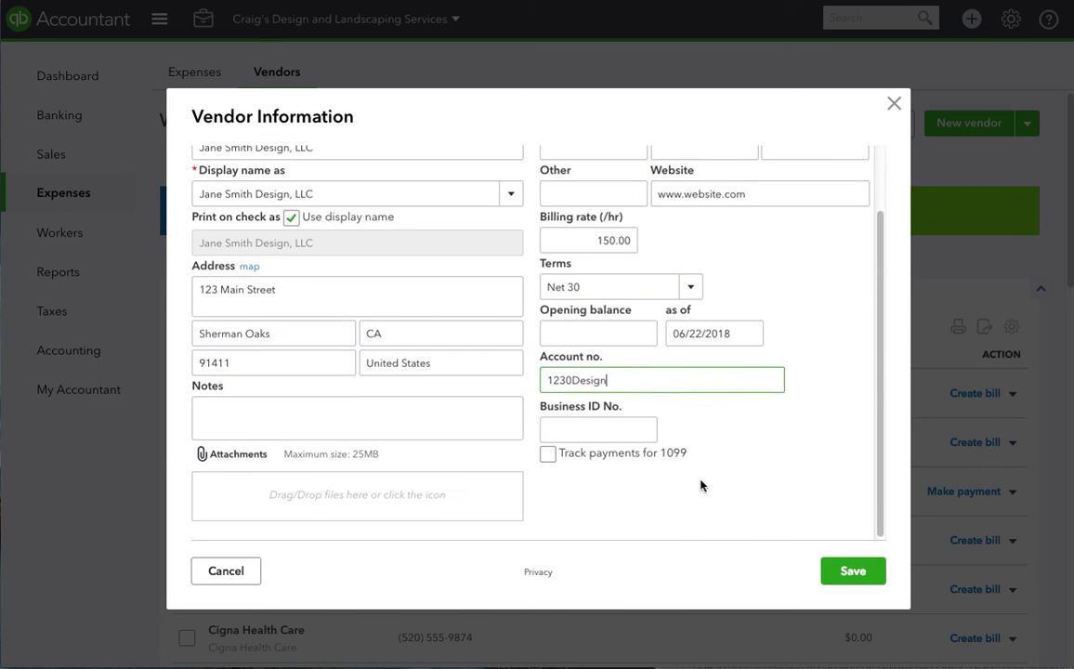
{"action": "left_click", "coordinate": [586, 482]}
Turn on 1099 payment tracking and leave the Business ID No. field empty
{"action": "left_click", "coordinate": [547, 452]}
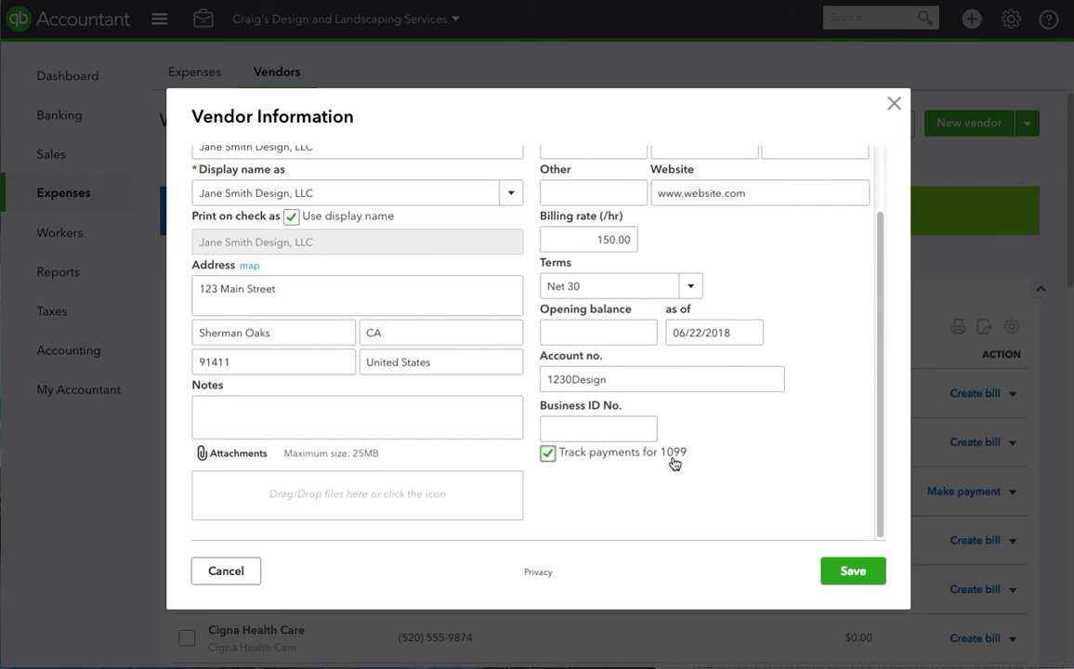
{"action": "left_click", "coordinate": [579, 424]}
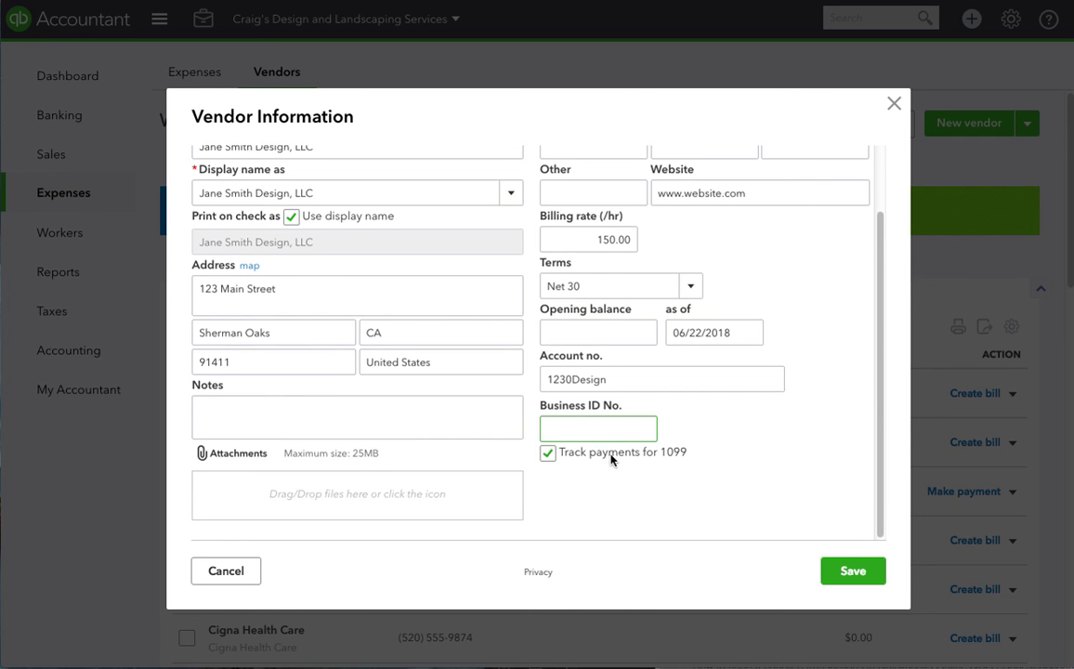
{"action": "type", "text": "123-123-333"}
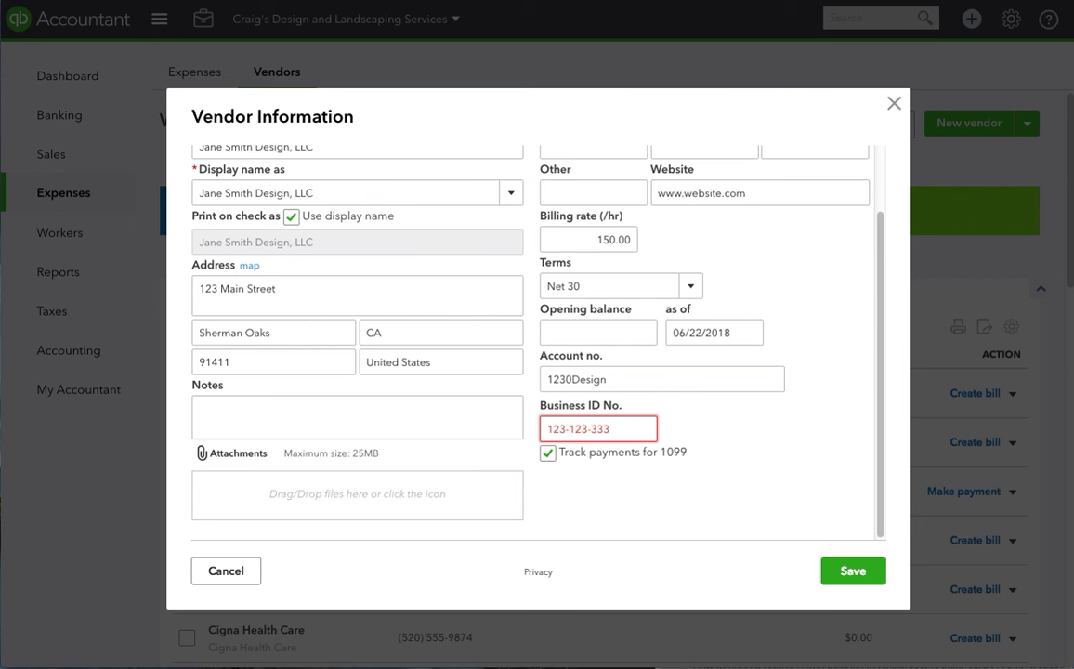
{"action": "key", "text": "ctrl+a"}
{"action": "key", "text": "BackSpace"}
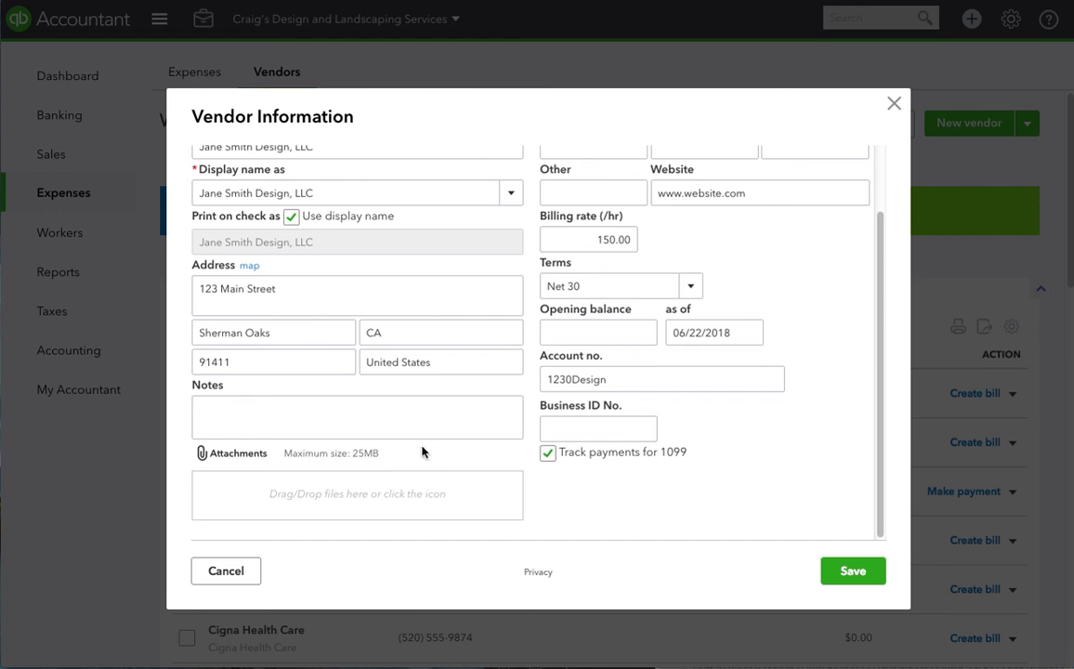
Try attaching 3.5x2_business_cards_41.psd, which is refused, then save the new vendor
{"action": "left_click", "coordinate": [363, 408]}
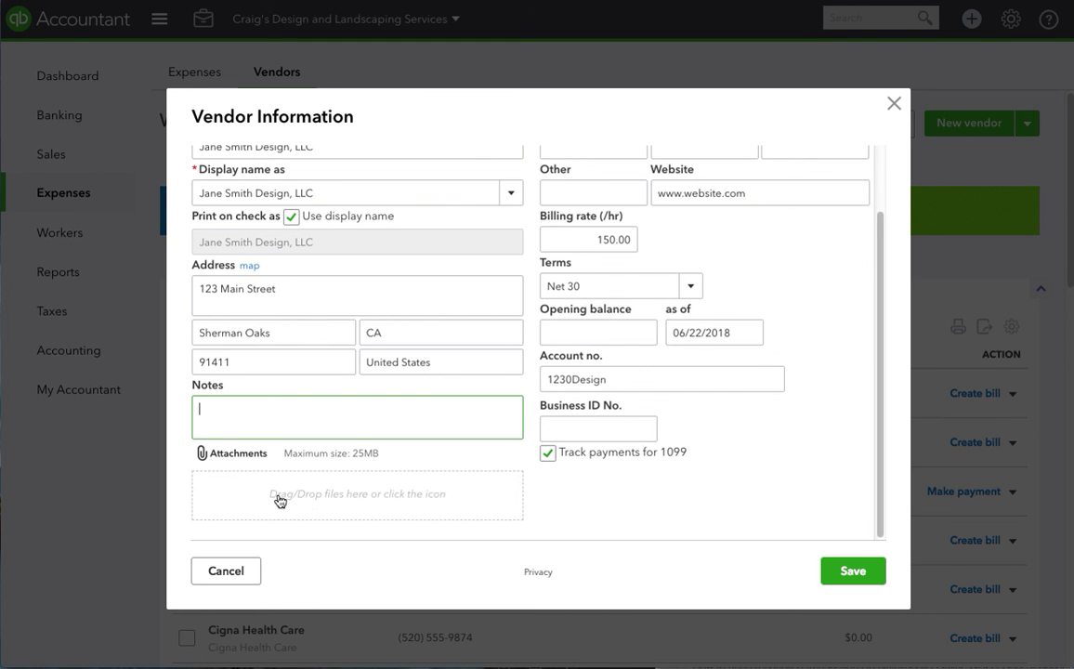
{"action": "left_click", "coordinate": [332, 507]}
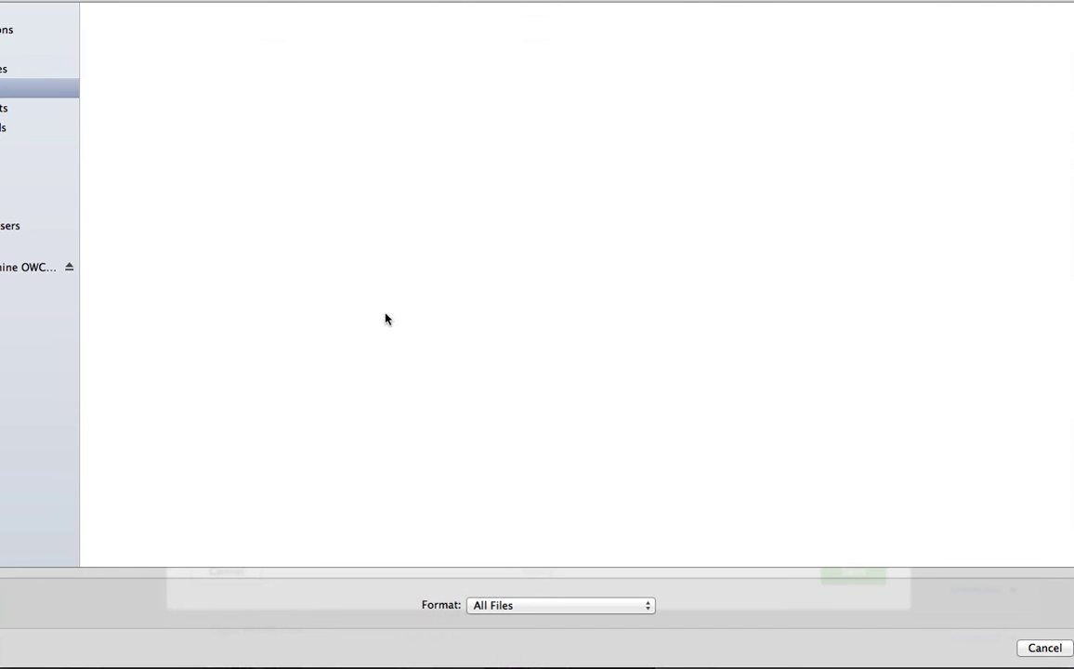
{"action": "double_click", "coordinate": [120, 91]}
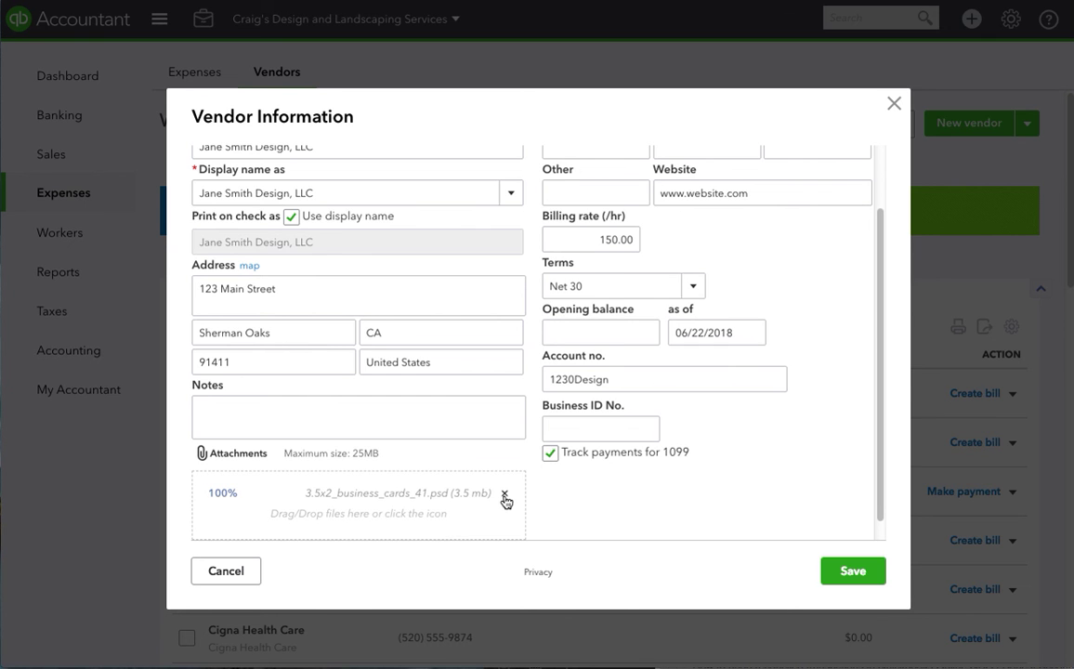
{"action": "left_click", "coordinate": [844, 573]}
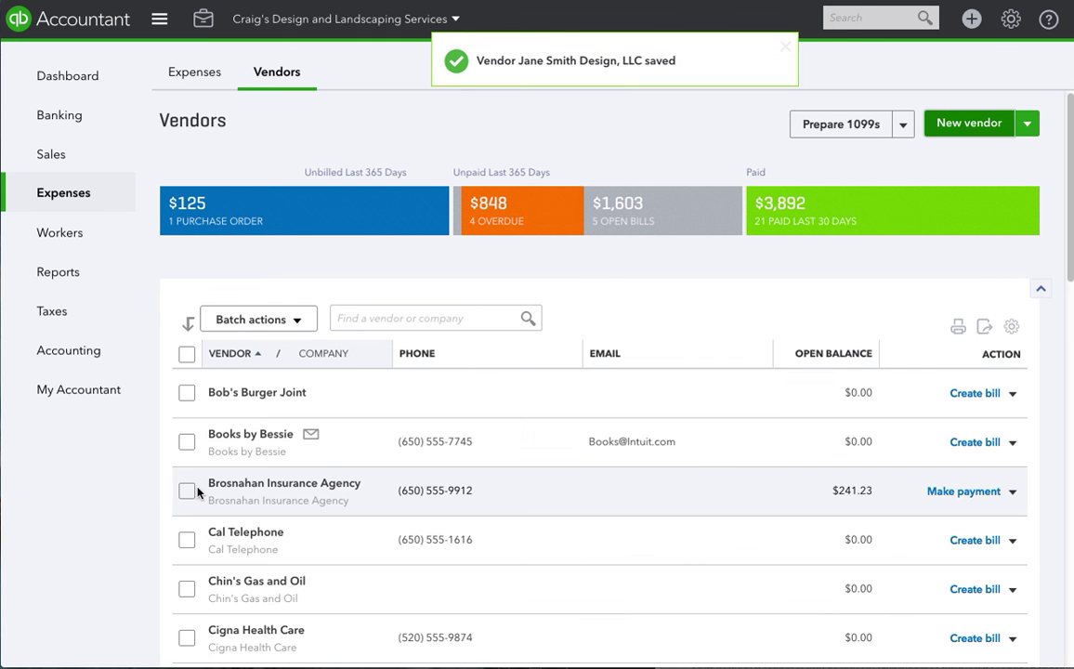
Find the new vendor by the contact's first name and open its vendor page
{"action": "left_click", "coordinate": [363, 318]}
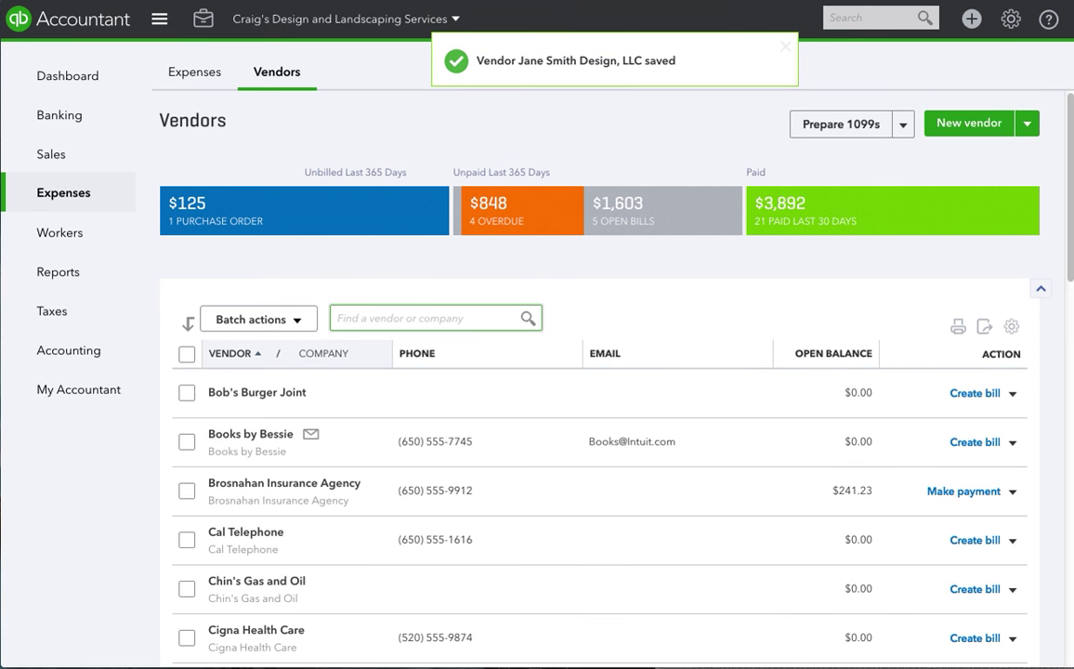
{"action": "type", "text": "Jane"}
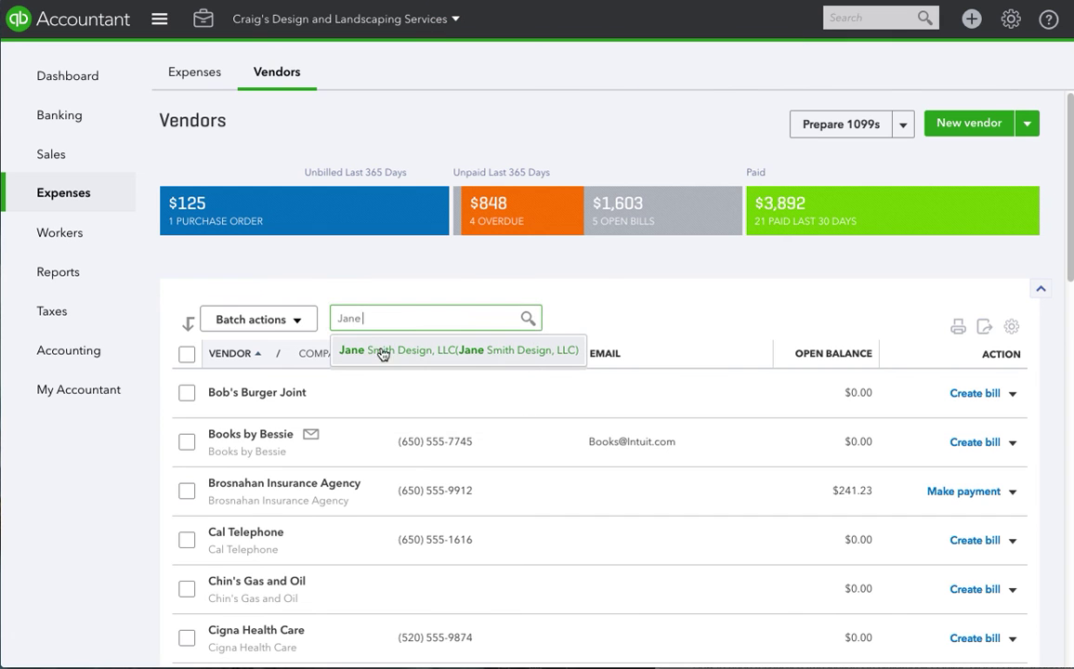
{"action": "left_click", "coordinate": [388, 353]}
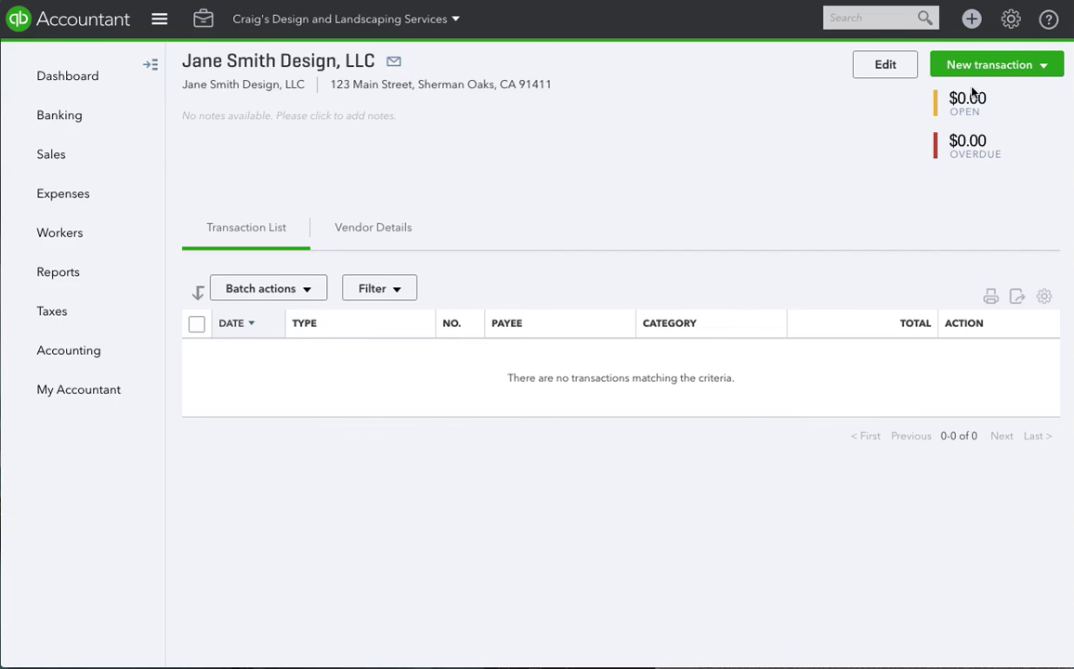
{"action": "left_click", "coordinate": [1032, 66]}
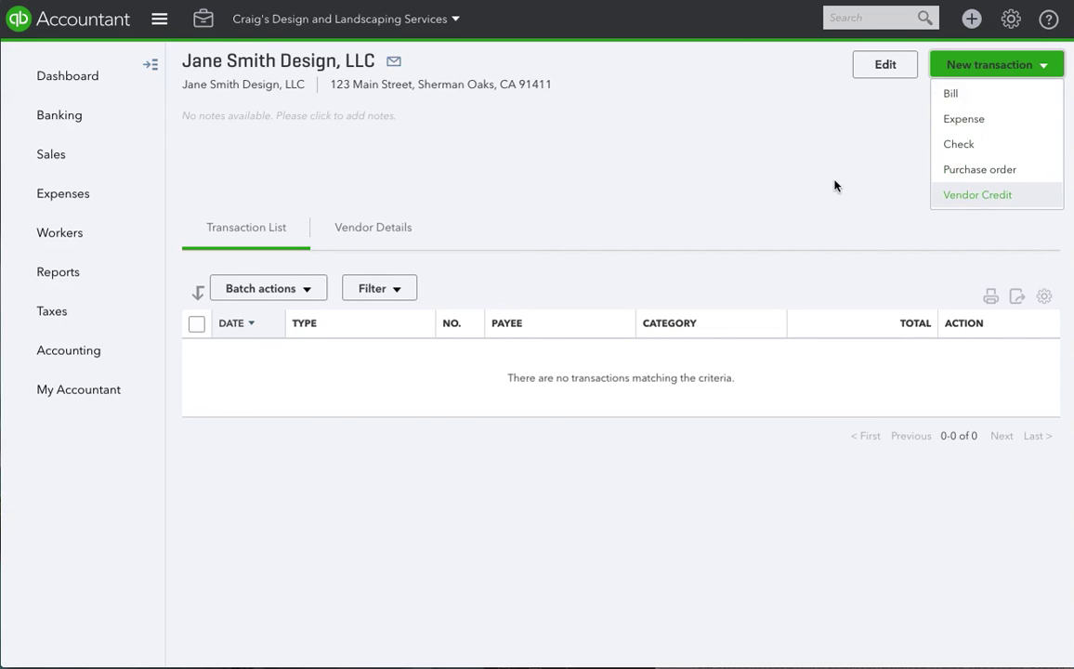
{"action": "left_click", "coordinate": [723, 181]}
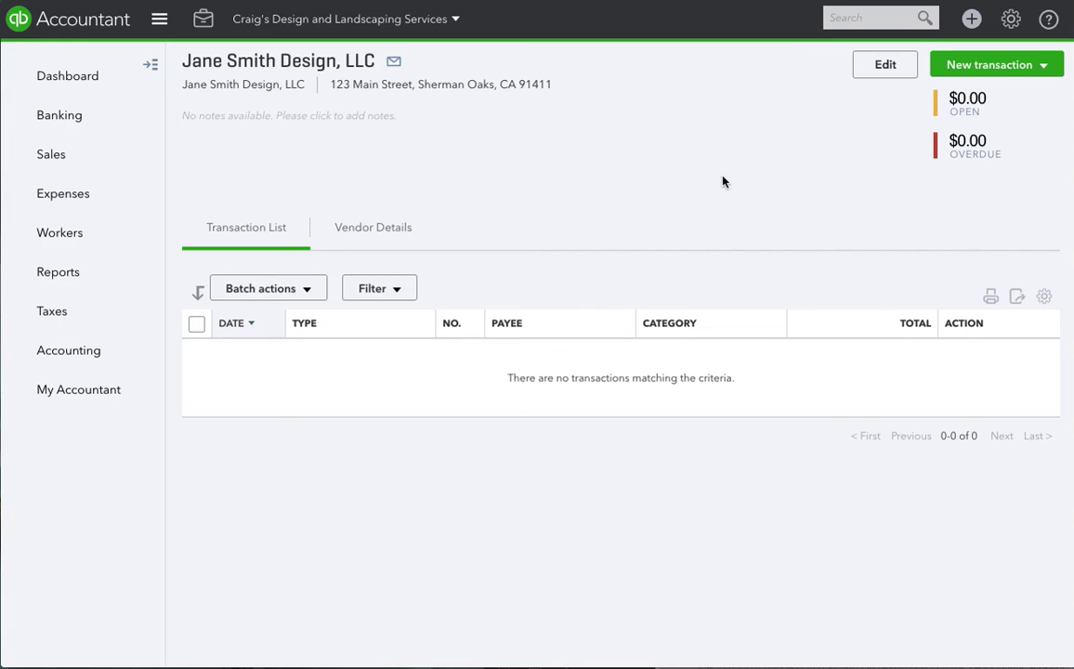